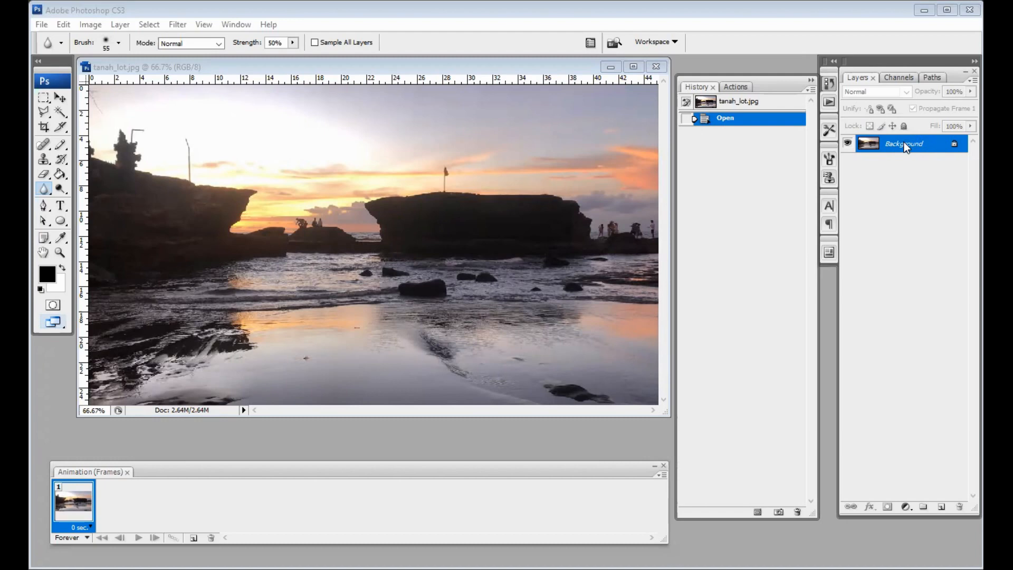
Bring the Photoshop window showing tanah_lot.jpg into focus
left_click(904, 147)
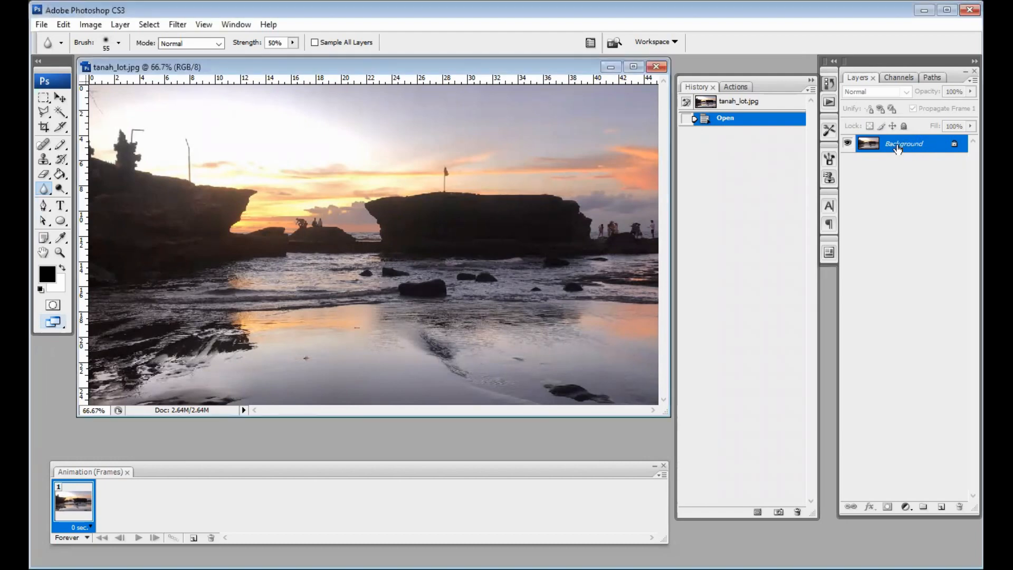
Convert the Background into editable Layer 0 and zoom in on the people on the far rock
double_click(898, 146)
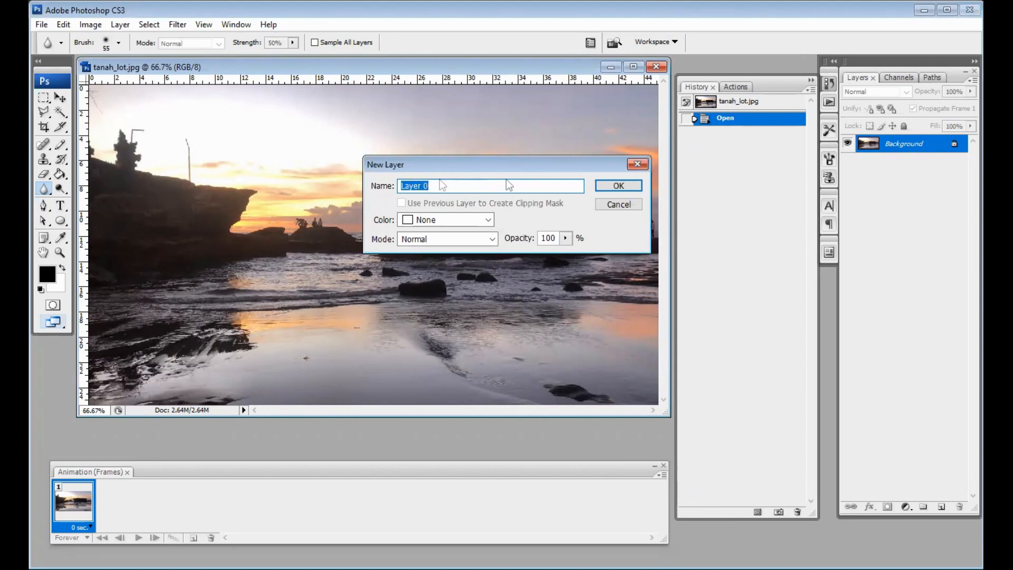
left_click(632, 188)
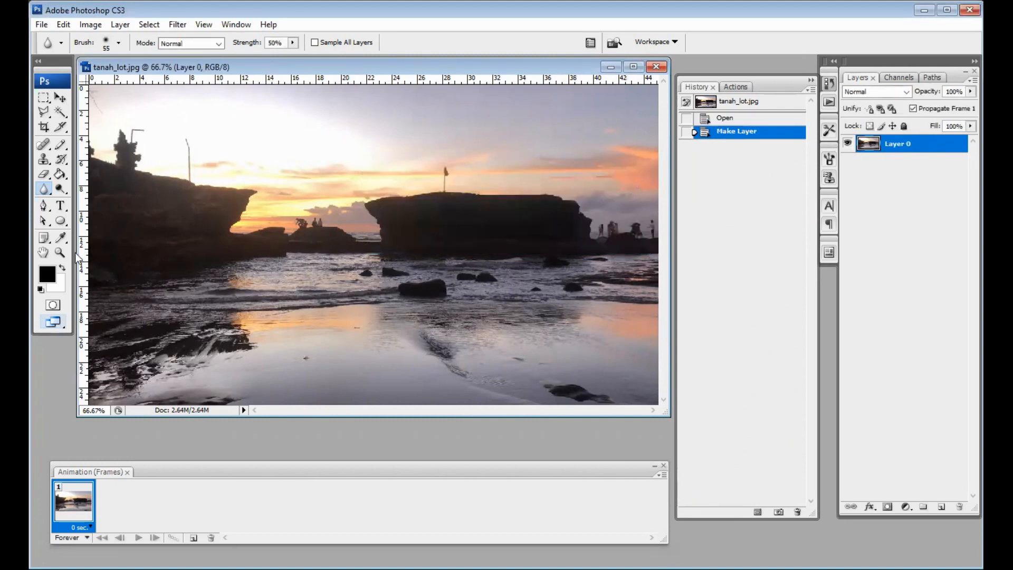
left_click(60, 252)
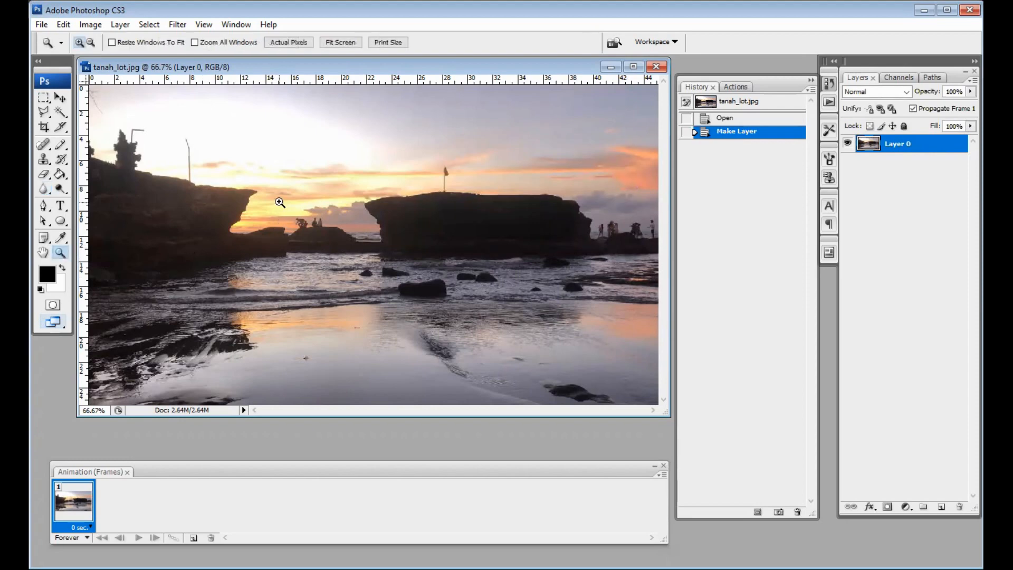
left_click_drag(279, 202, 348, 241)
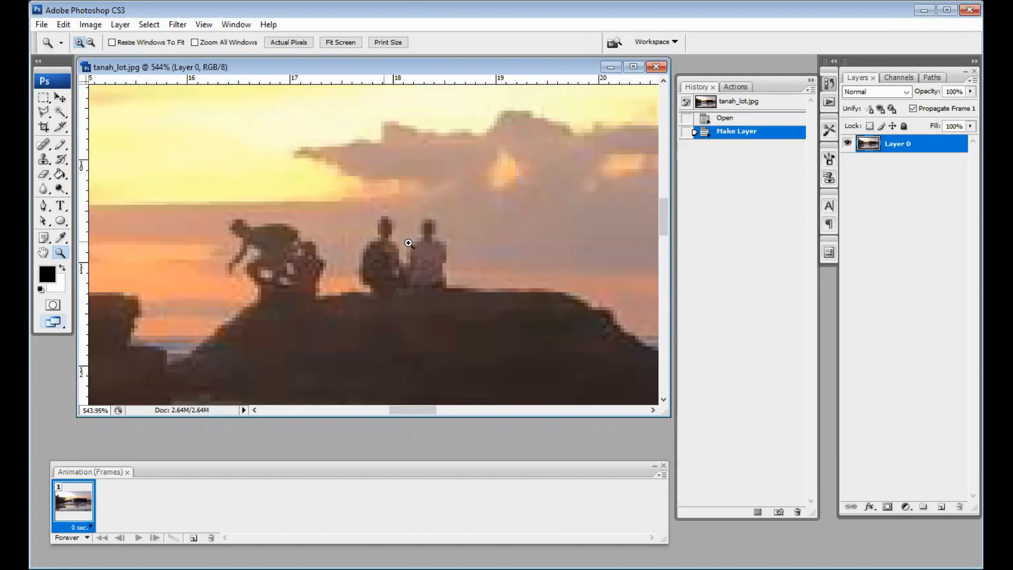
With the Clone Stamp tool, clone sky over the two seated figures and the leftover dark shape
left_click(45, 160)
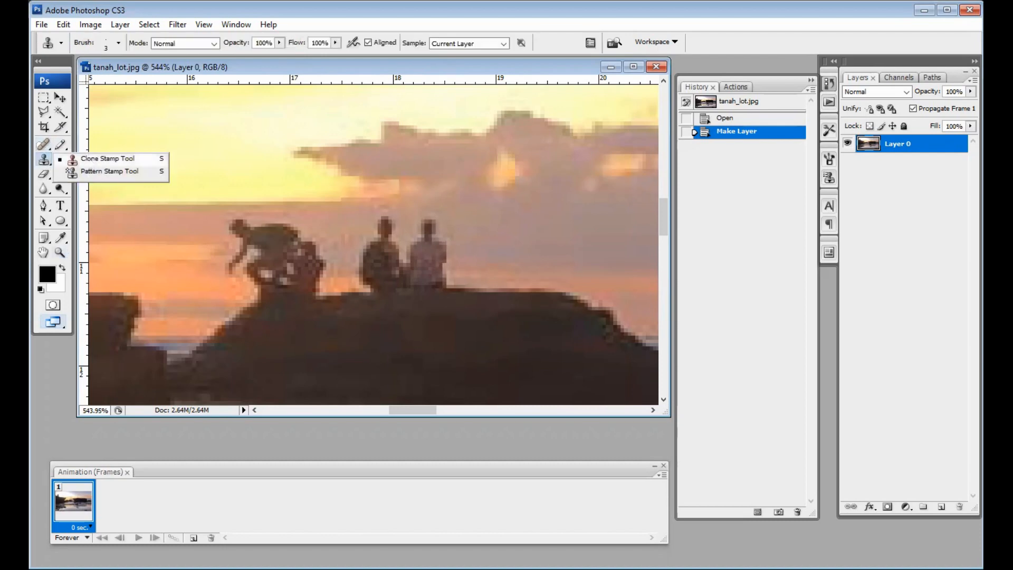
left_click(105, 158)
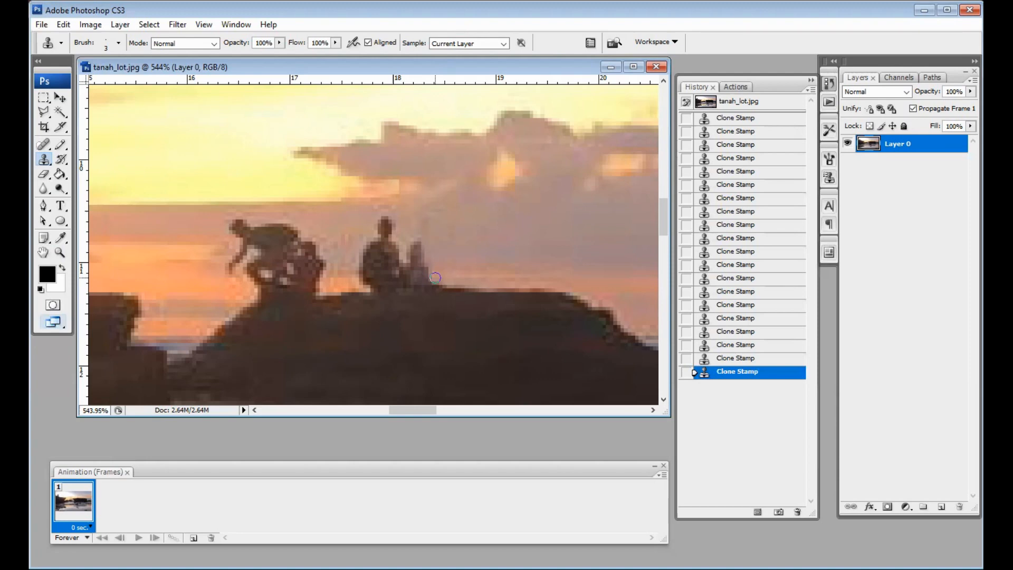
left_click_drag(436, 278, 414, 276)
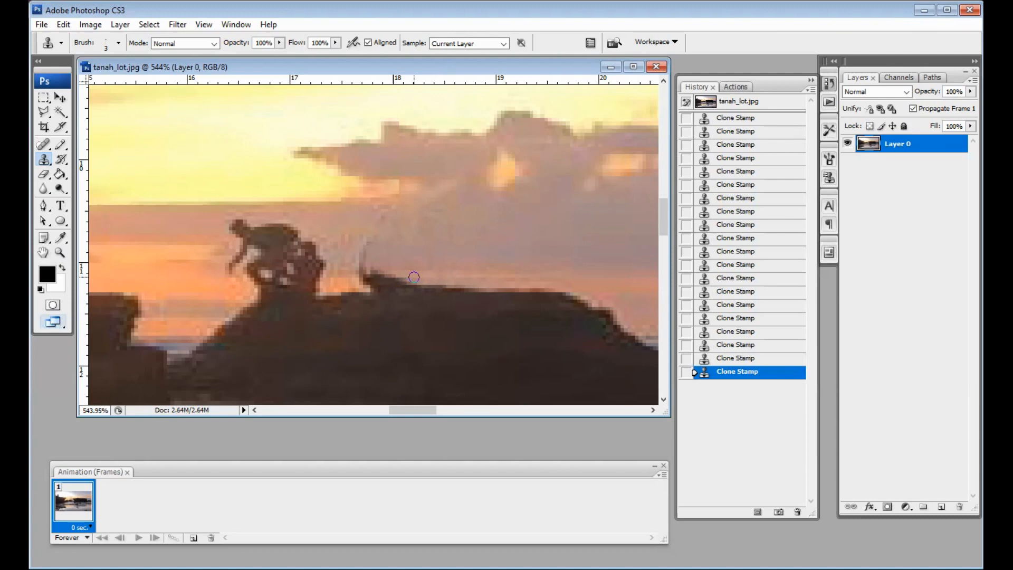
left_click_drag(414, 276, 421, 270)
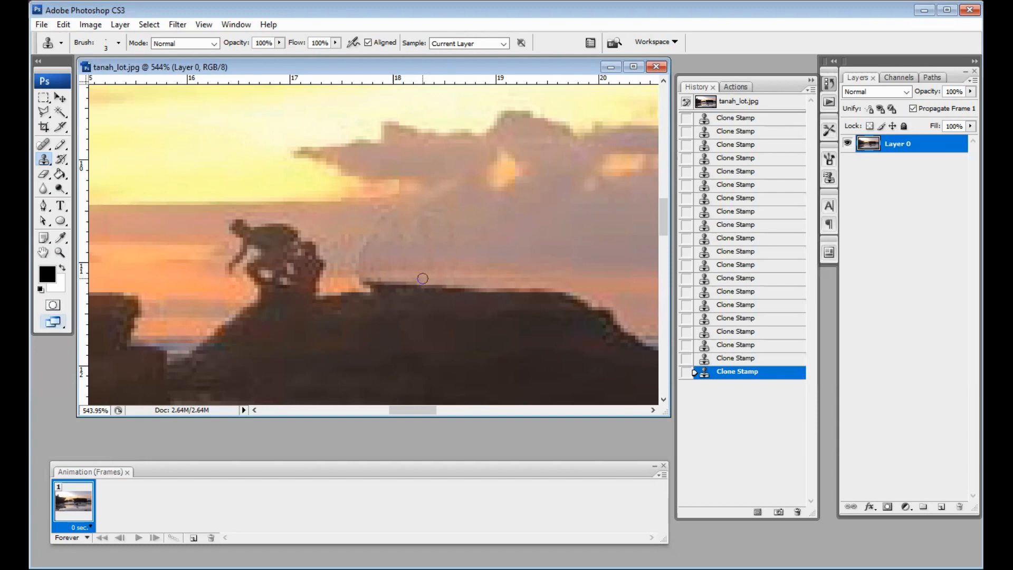
Shrink the Clone Stamp brush and clone sky over the crouching figure's arm and head
right_click(45, 160)
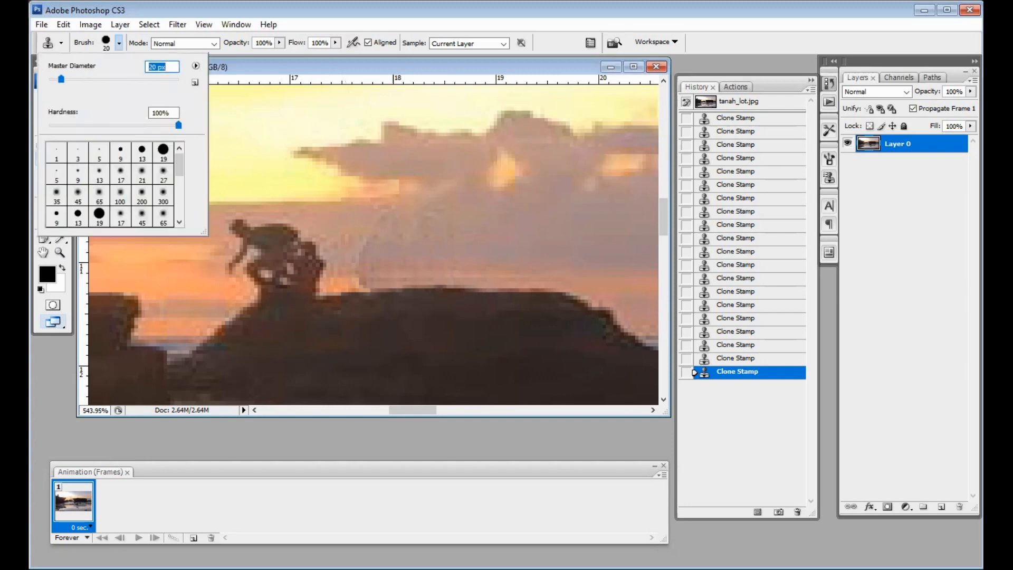
key("Return")
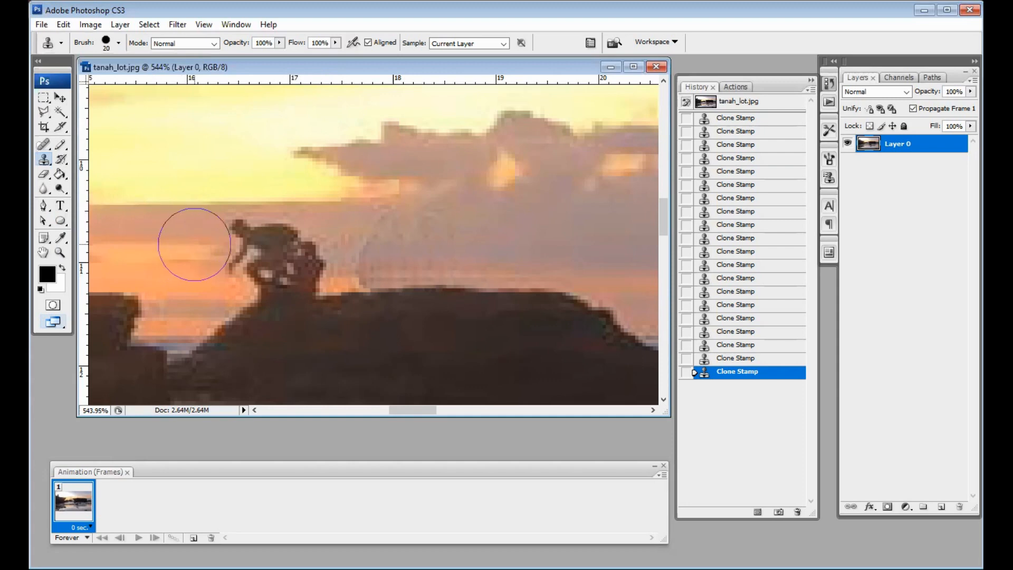
left_click_drag(194, 244, 221, 270)
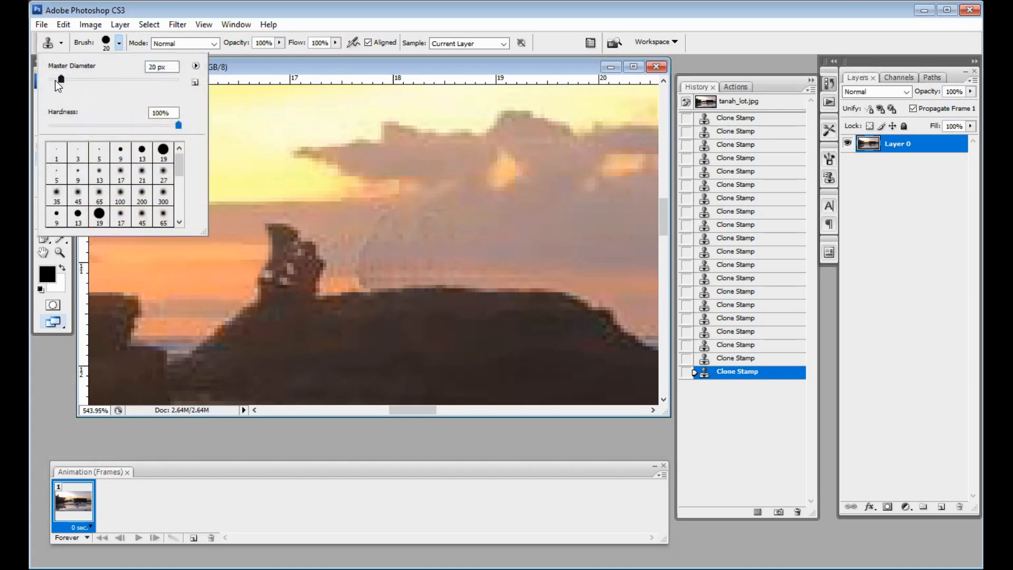
left_click_drag(57, 81, 54, 82)
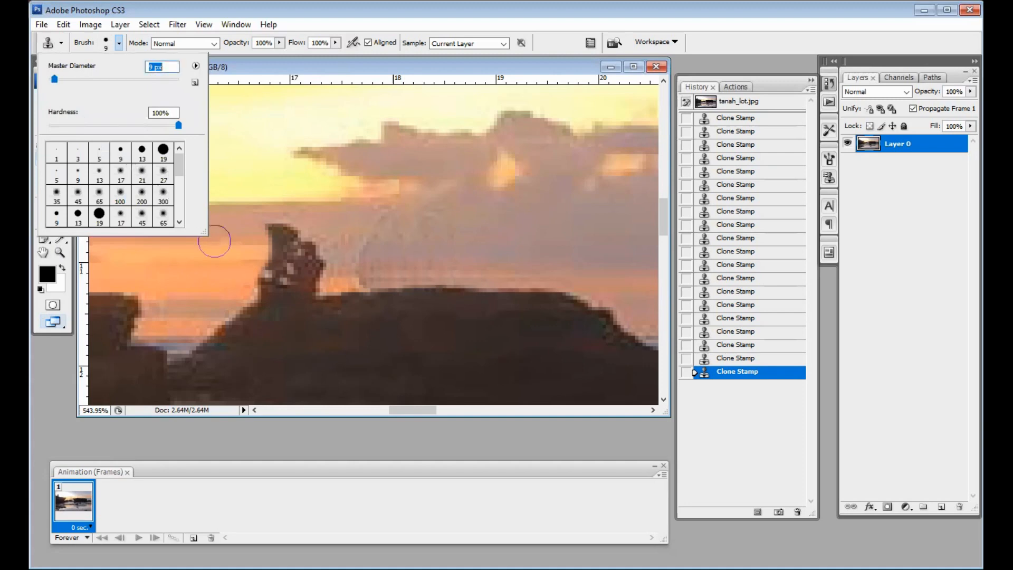
left_click(237, 223, "alt")
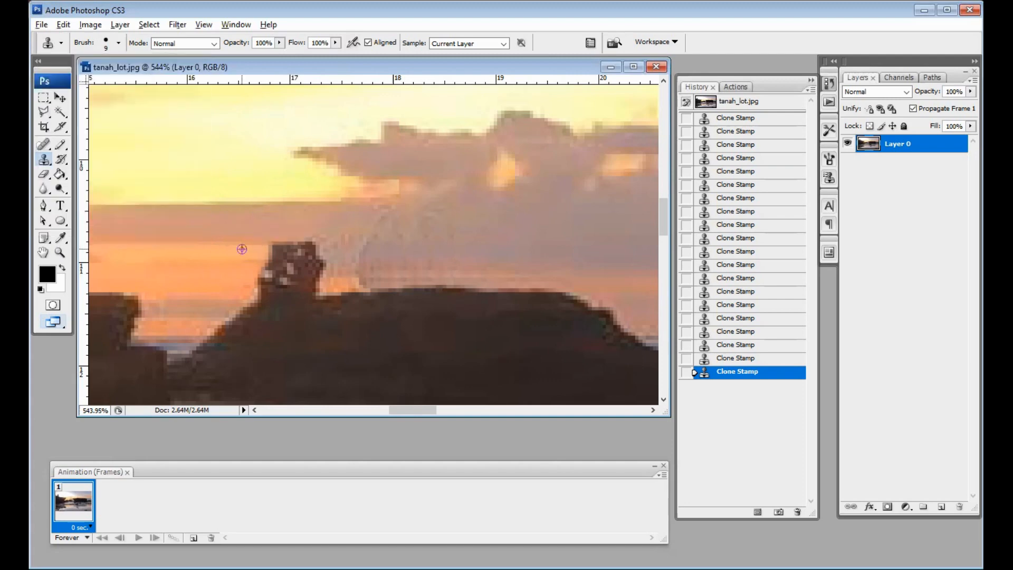
Clone cloudy sky over the rock tip's upper block and the remaining spire
left_click_drag(269, 248, 293, 251)
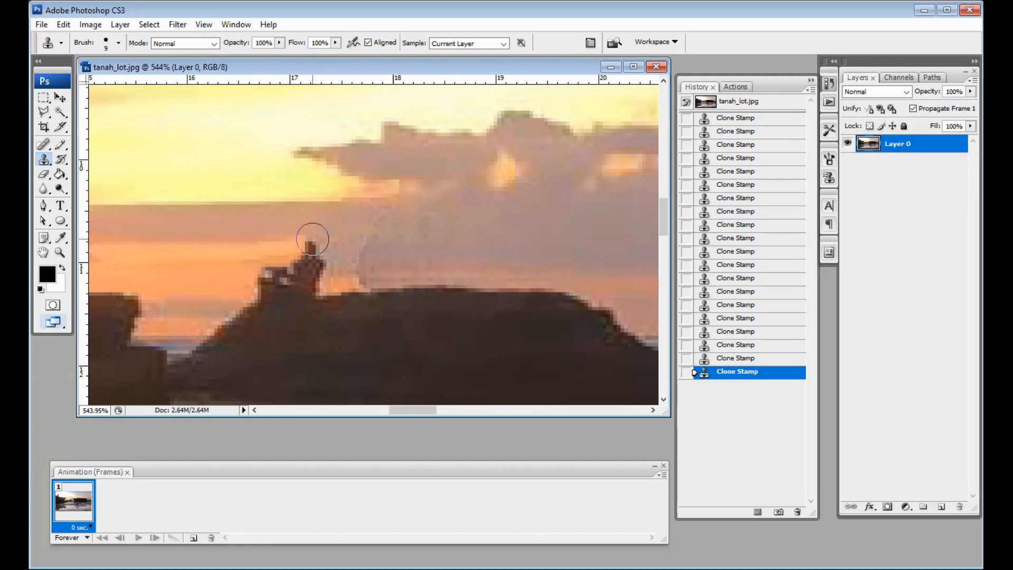
left_click_drag(312, 239, 316, 267)
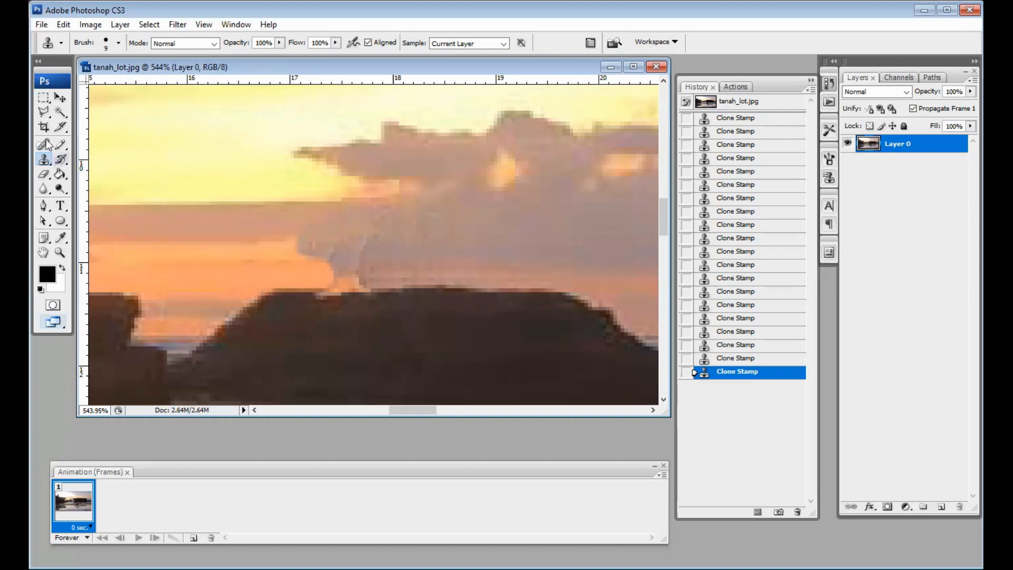
left_click(118, 43)
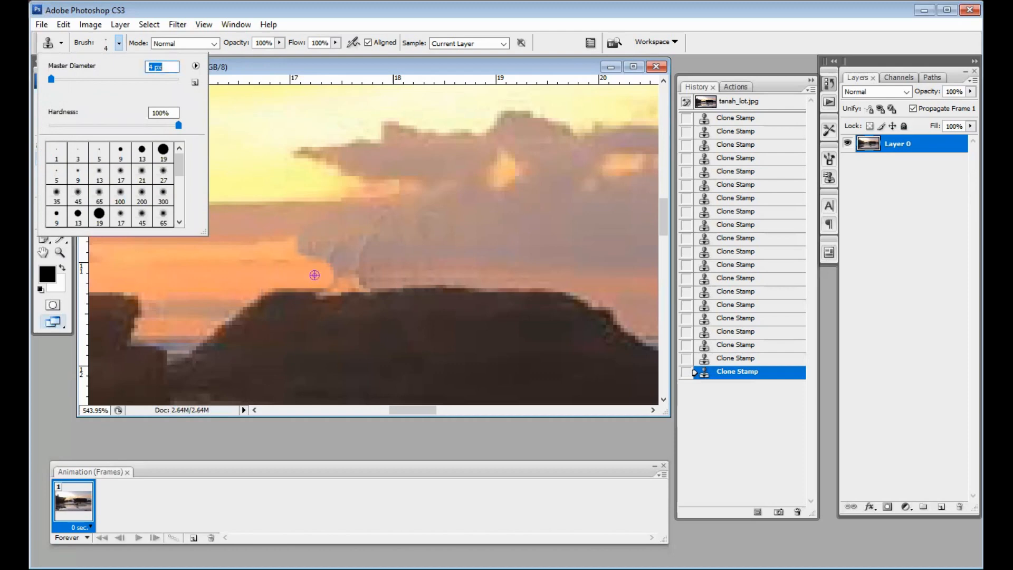
key("ctrl+minus")
key("ctrl+minus")
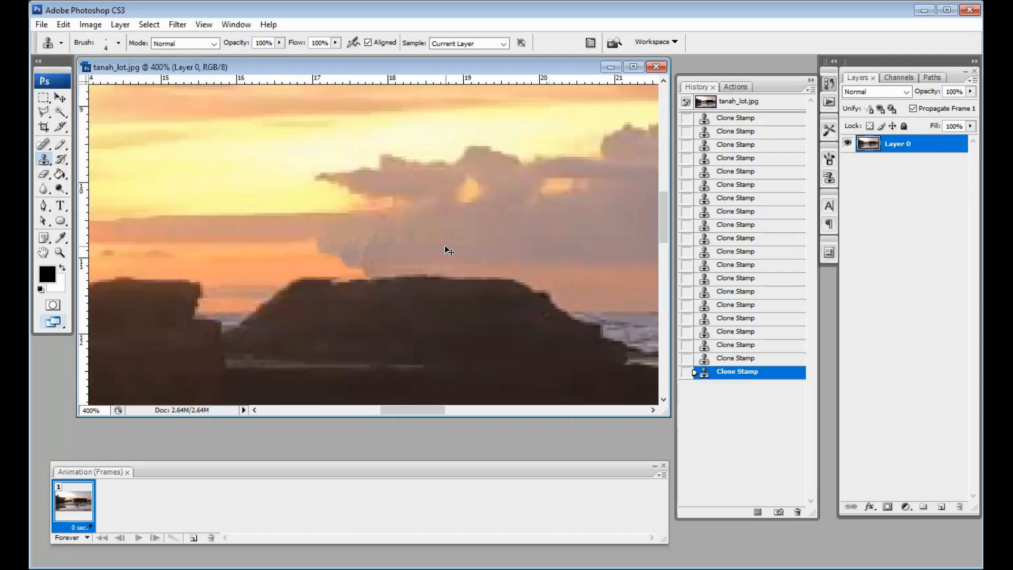
key("ctrl+minus")
key("ctrl+minus")
key("ctrl+minus")
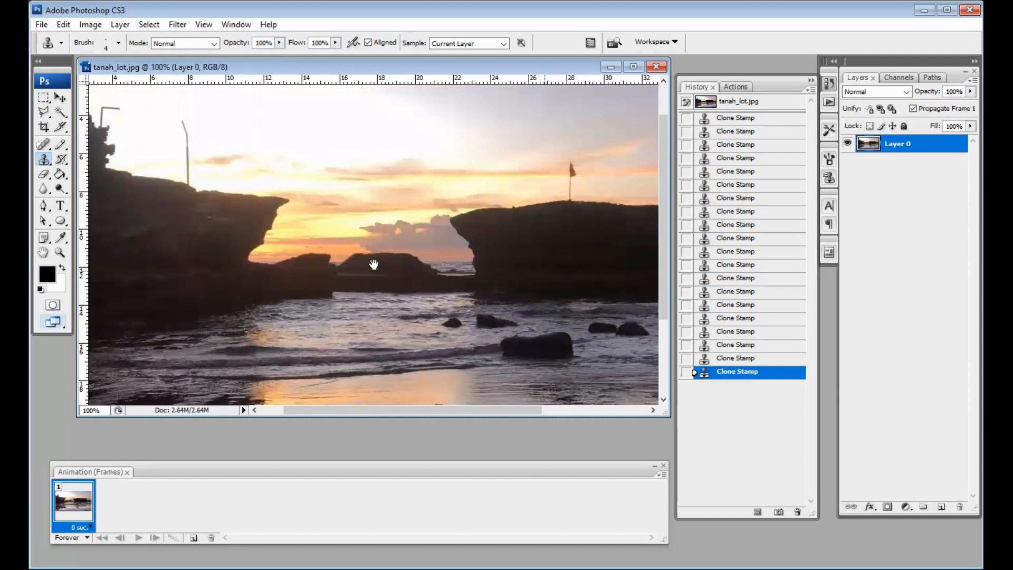
Magnify the visitors standing on the right-hand rocks with the Zoom tool
left_click_drag(235, 261, 55, 252)
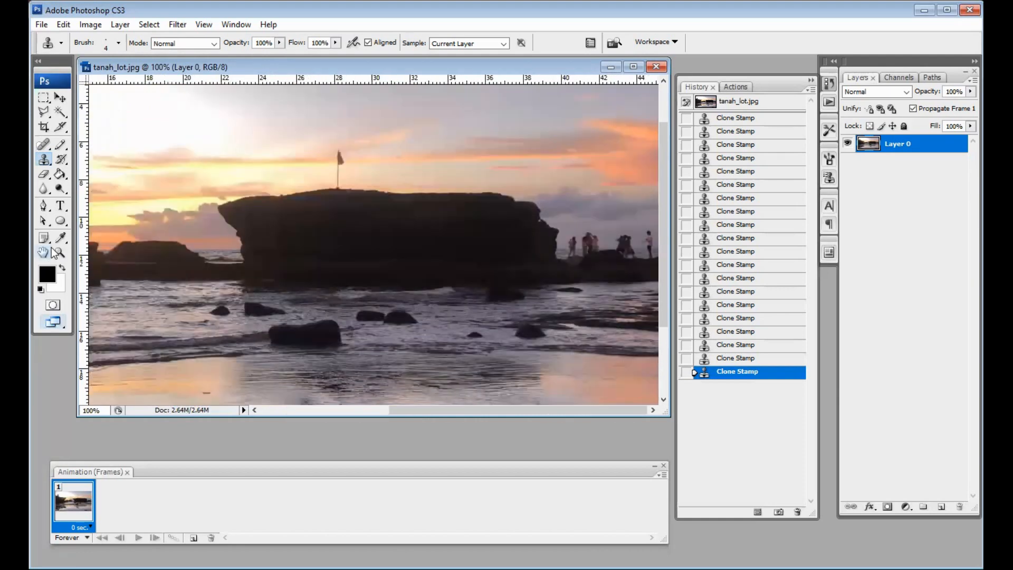
key("z")
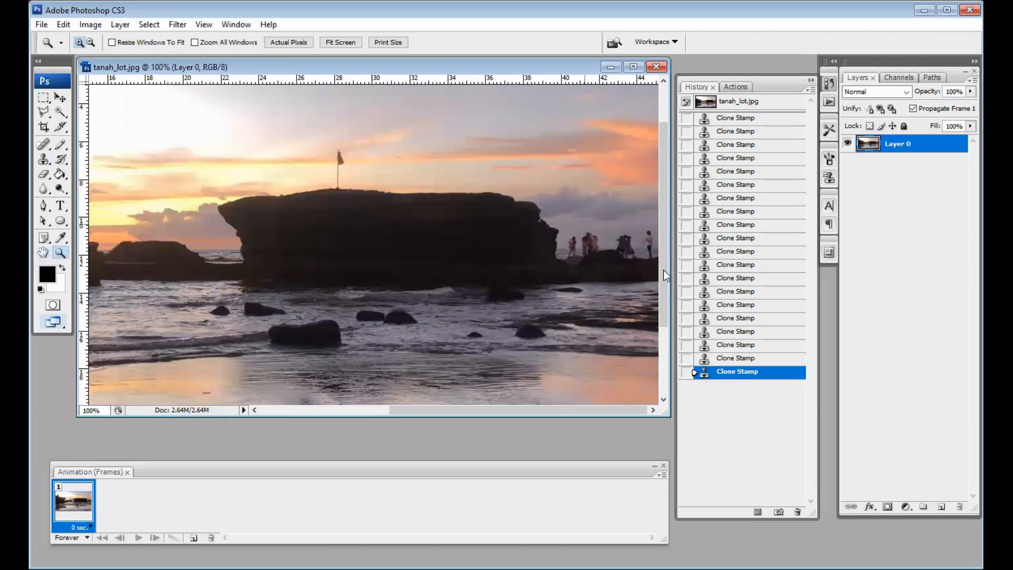
left_click_drag(554, 210, 663, 270)
left_click(44, 160)
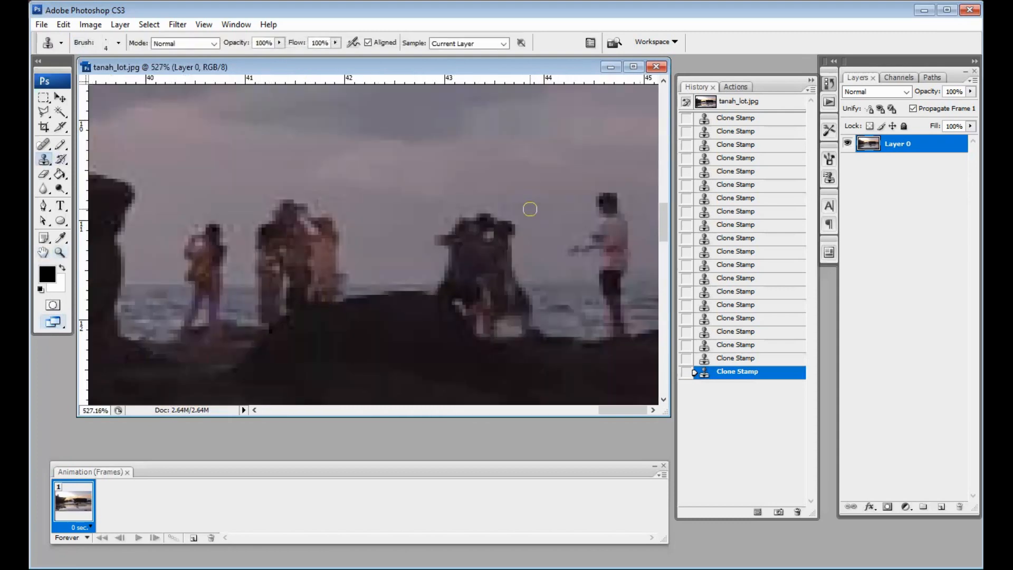
Sample clean sky and clone out the man, the right-hand person, the dark post and the figure group
left_click(566, 186, "alt")
left_click_drag(592, 200, 608, 199)
left_click_drag(601, 186, 569, 296)
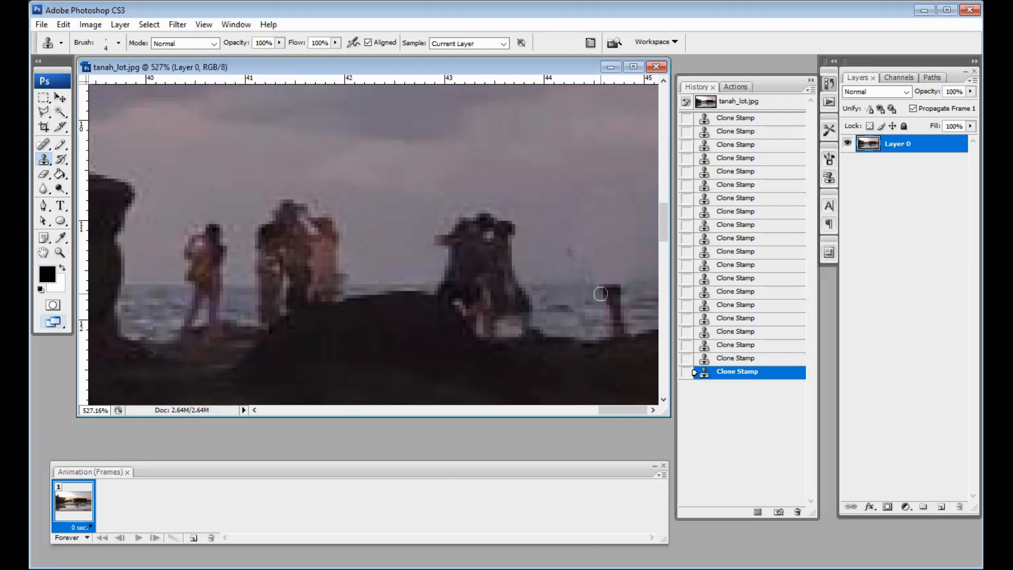
left_click_drag(601, 294, 613, 327)
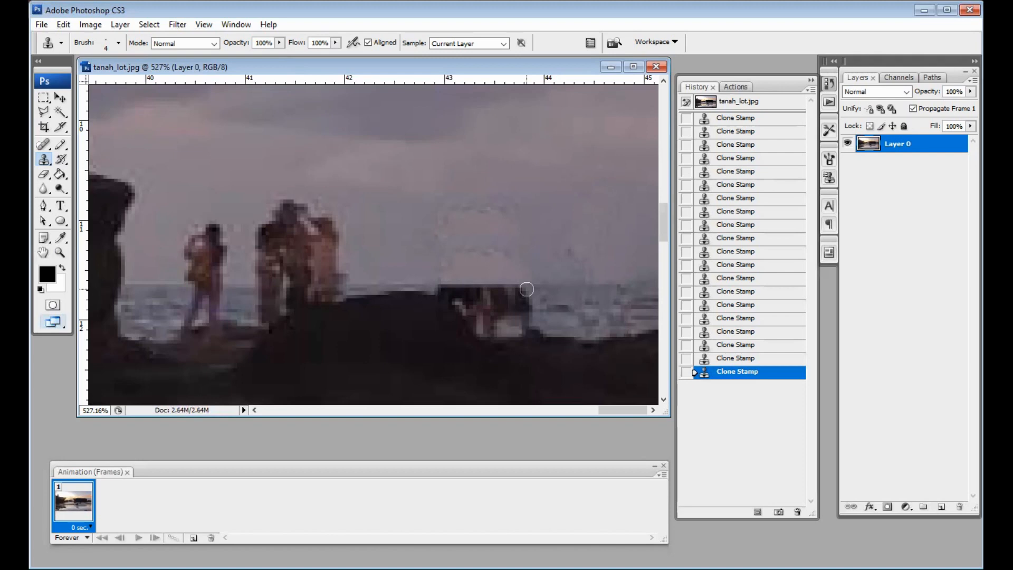
left_click_drag(526, 289, 493, 321)
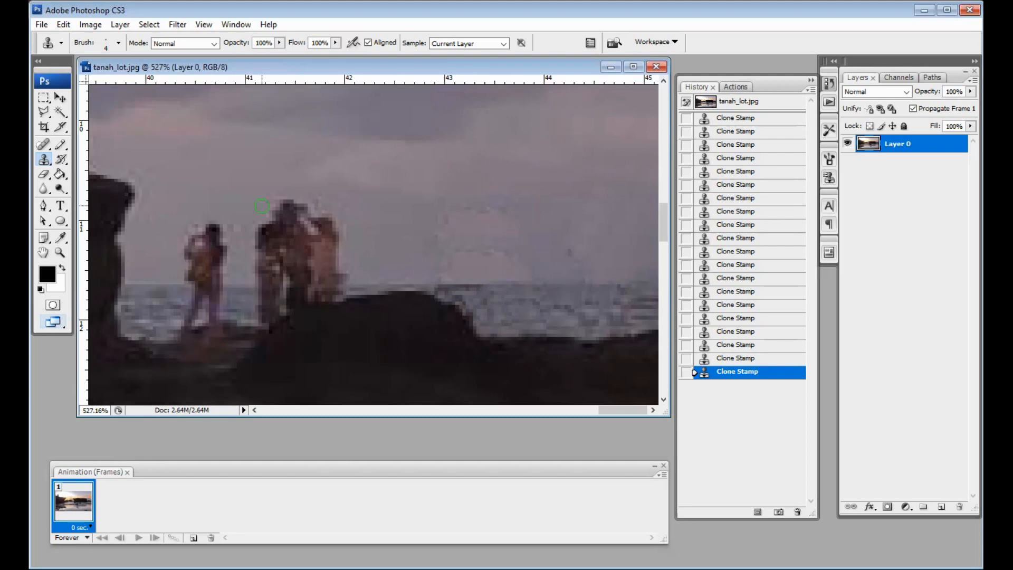
Paint sky, sea and rock over the taller figures, second post, reddish remnants and standing figure
left_click_drag(261, 206, 241, 294)
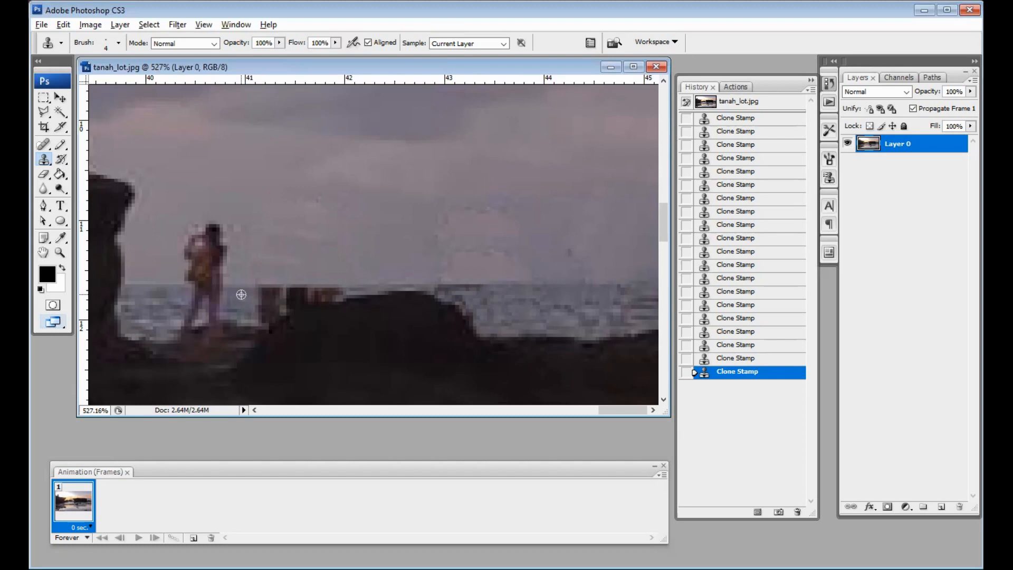
left_click(241, 294, "alt")
left_click_drag(277, 316, 265, 299)
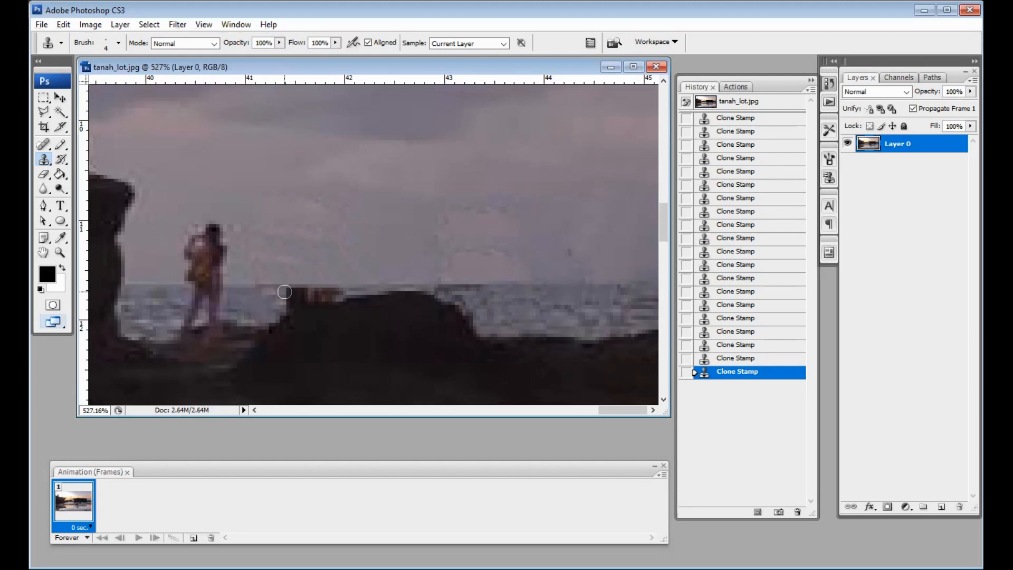
mouse_move(284, 291)
left_mouse_down()
mouse_move(337, 294)
mouse_move(294, 301)
left_mouse_up()
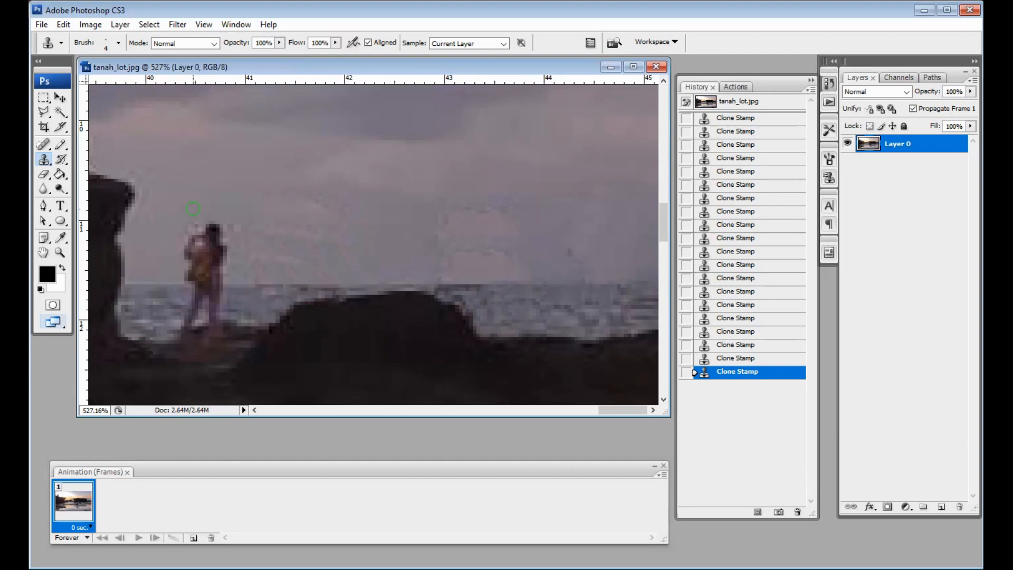
left_click_drag(193, 209, 173, 295)
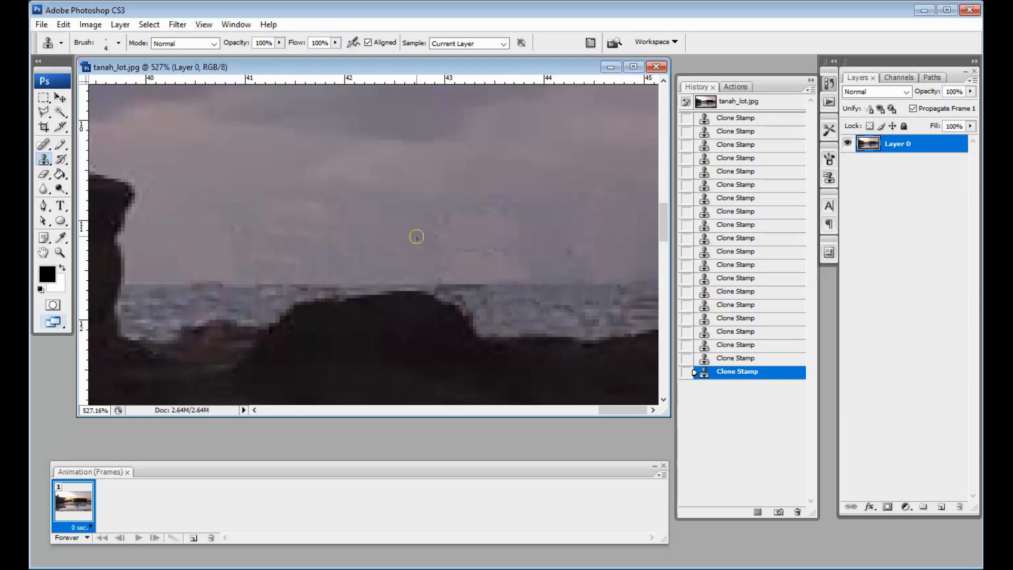
key("ctrl+0")
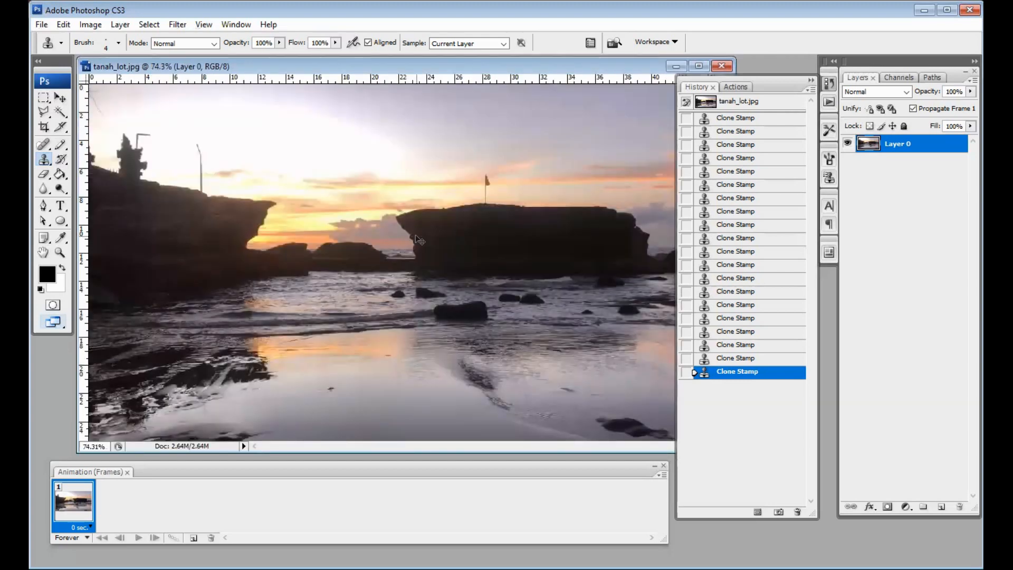
Save the photo as tanah_lot_edited.psd in Photoshop format, accepting the format options
key("ctrl+minus")
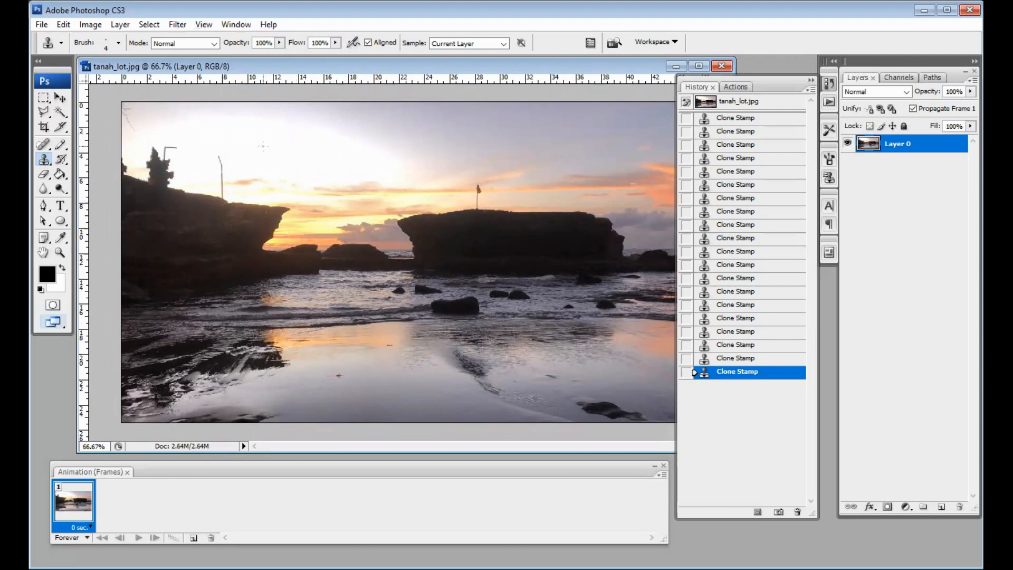
left_click(41, 24)
left_click(95, 190)
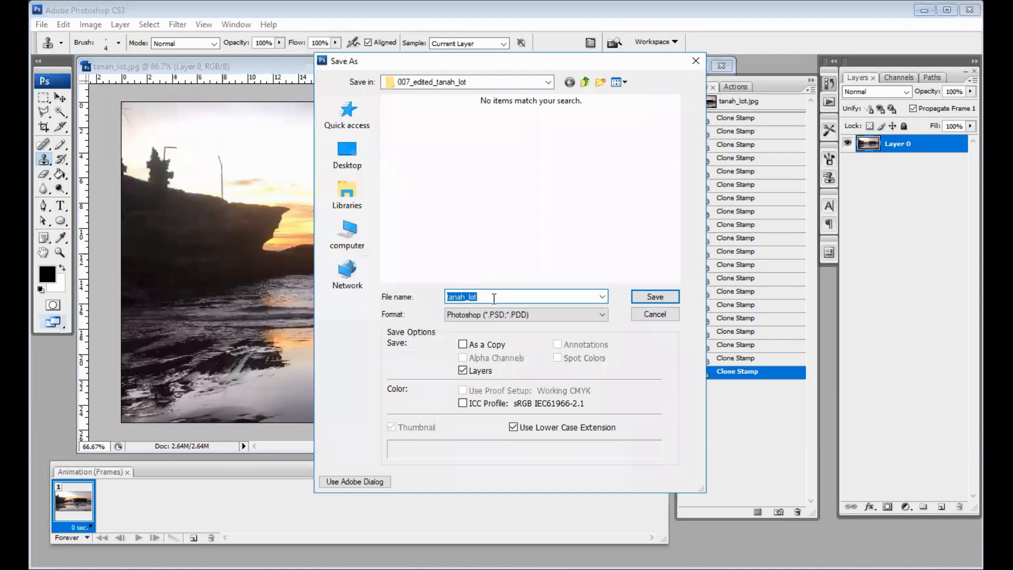
left_click(521, 297)
type("_edited")
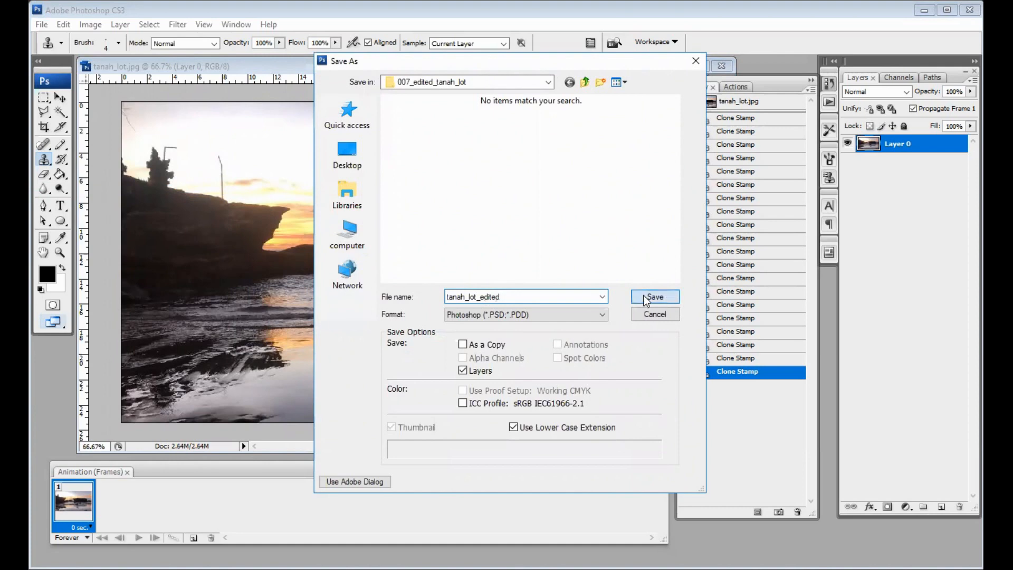
left_click(644, 298)
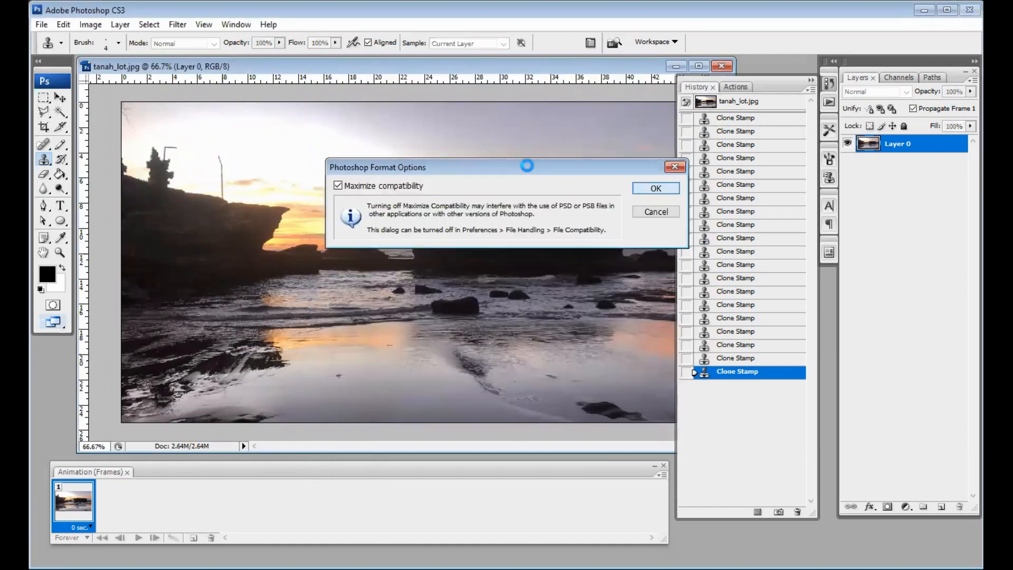
key("Return")
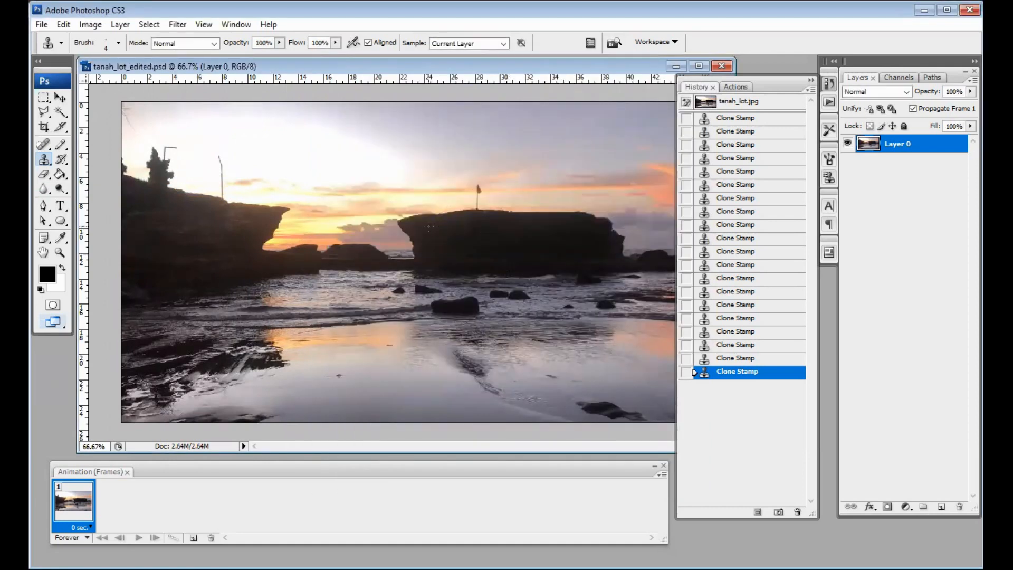
left_click(60, 252)
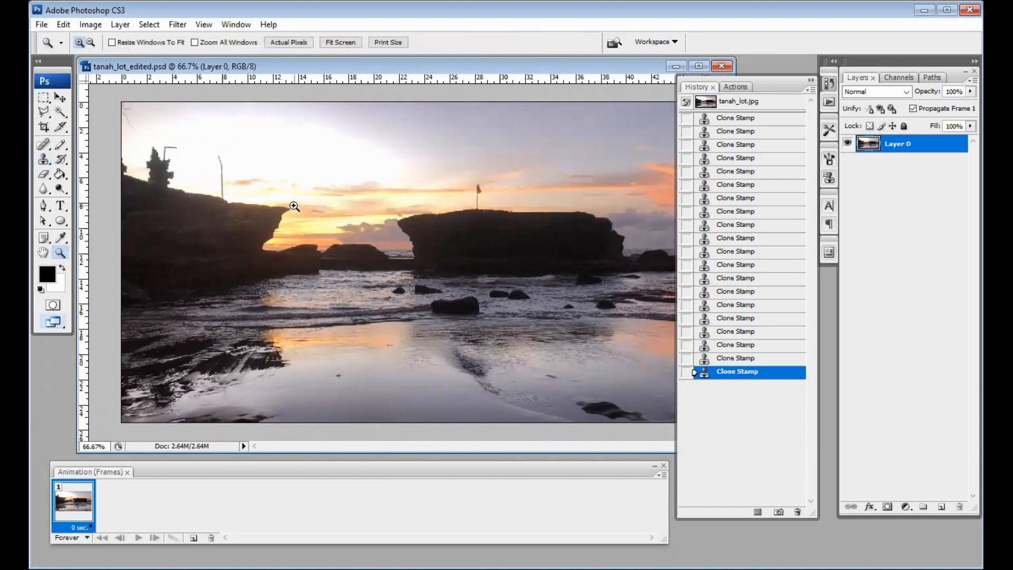
Magnify the middle rock and clouds and bring up the Filter > Blur submenu
left_click_drag(281, 211, 425, 280)
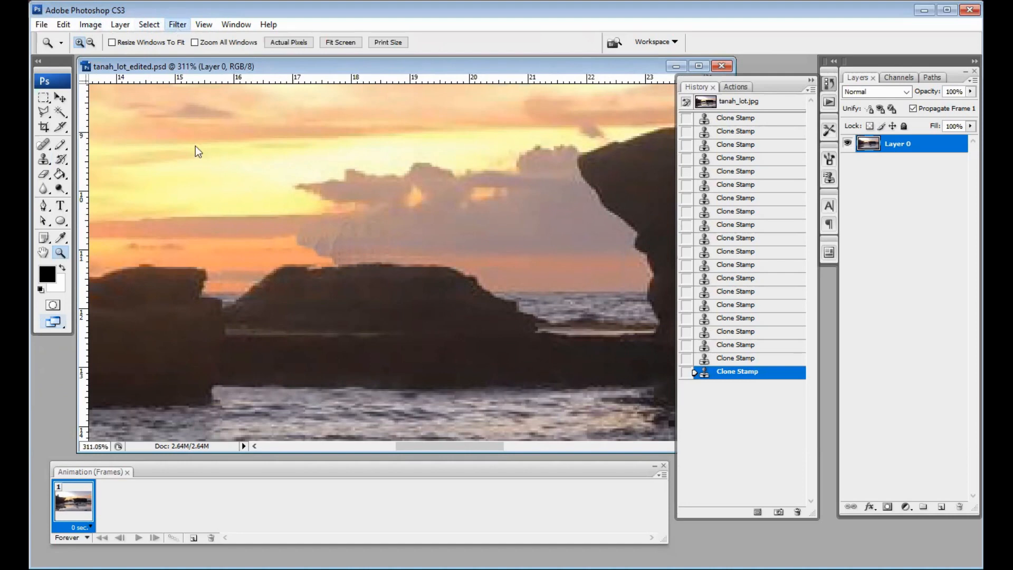
mouse_move(200, 158)
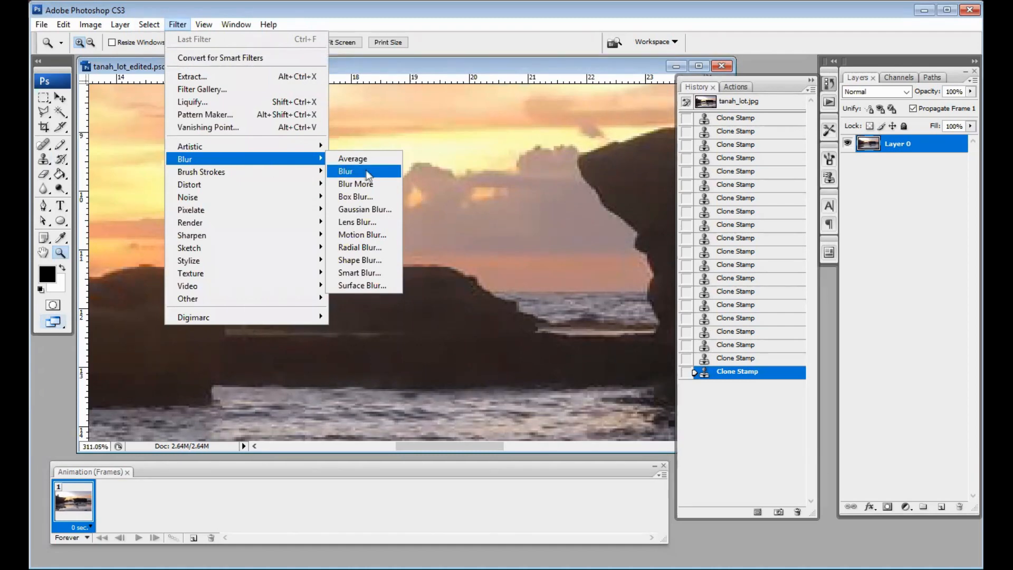
Apply a Gaussian Blur with a 0.6 pixel radius after previewing 0.1 and 3.3
left_click(382, 207)
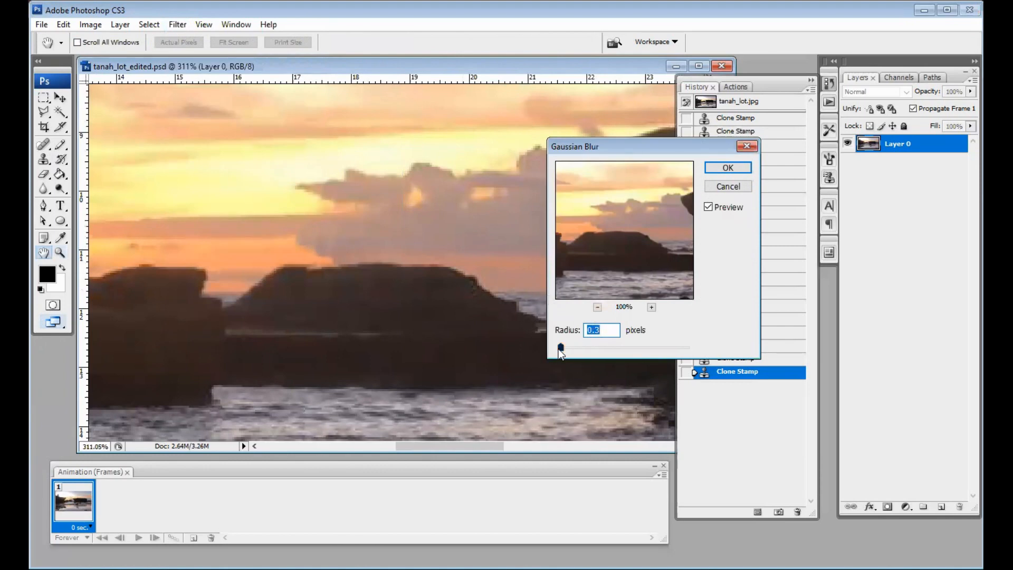
mouse_move(558, 350)
left_mouse_down()
mouse_move(549, 353)
mouse_move(561, 349)
left_mouse_up()
left_click(581, 350)
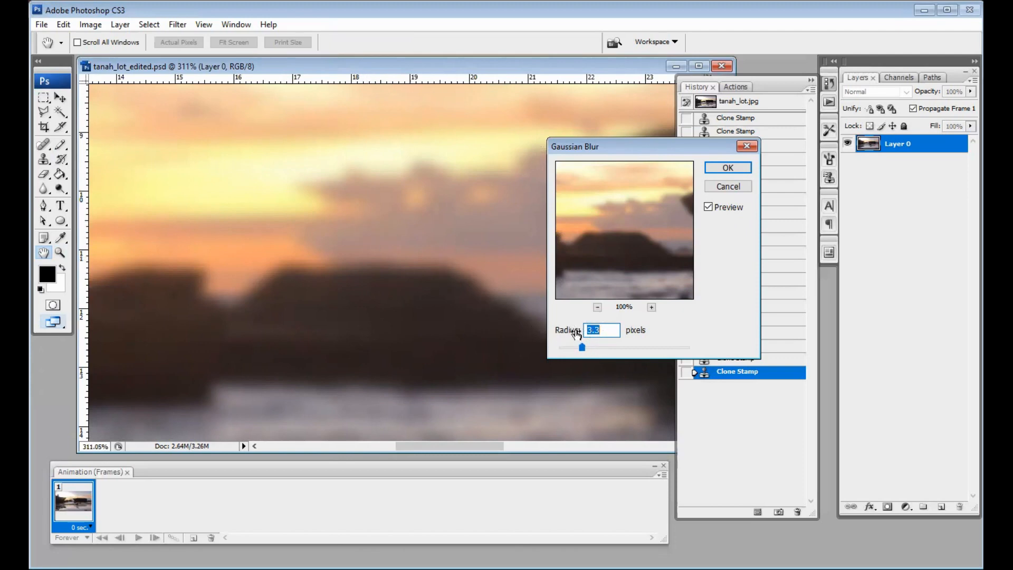
left_click_drag(602, 330, 584, 331)
type("0.1")
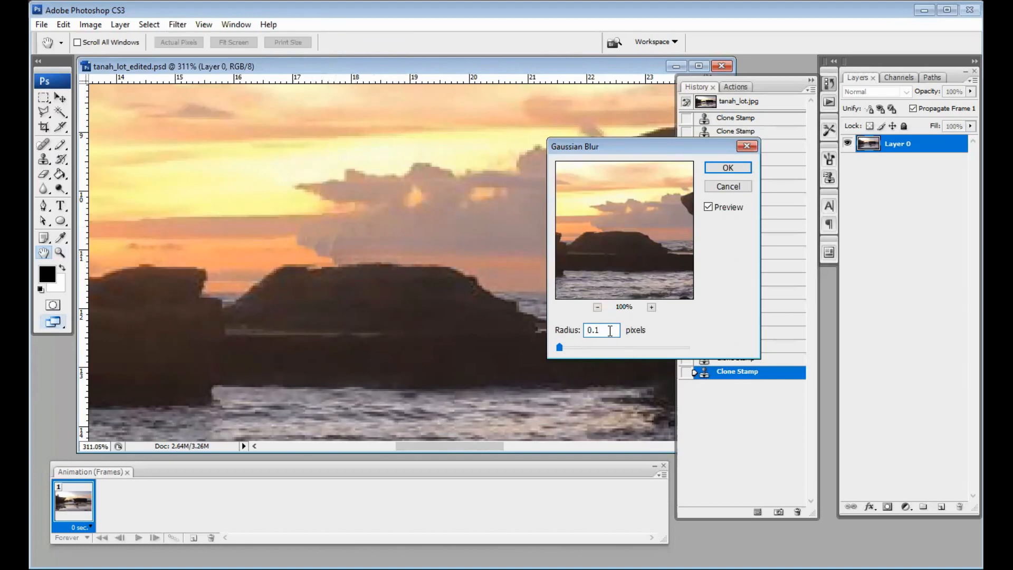
key("BackSpace")
type("3")
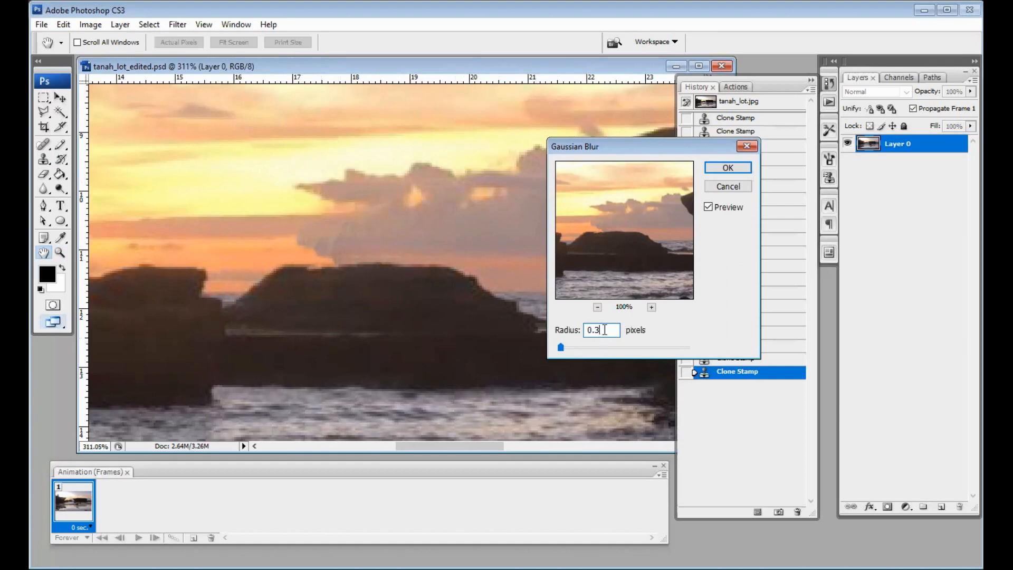
key("BackSpace")
type("6")
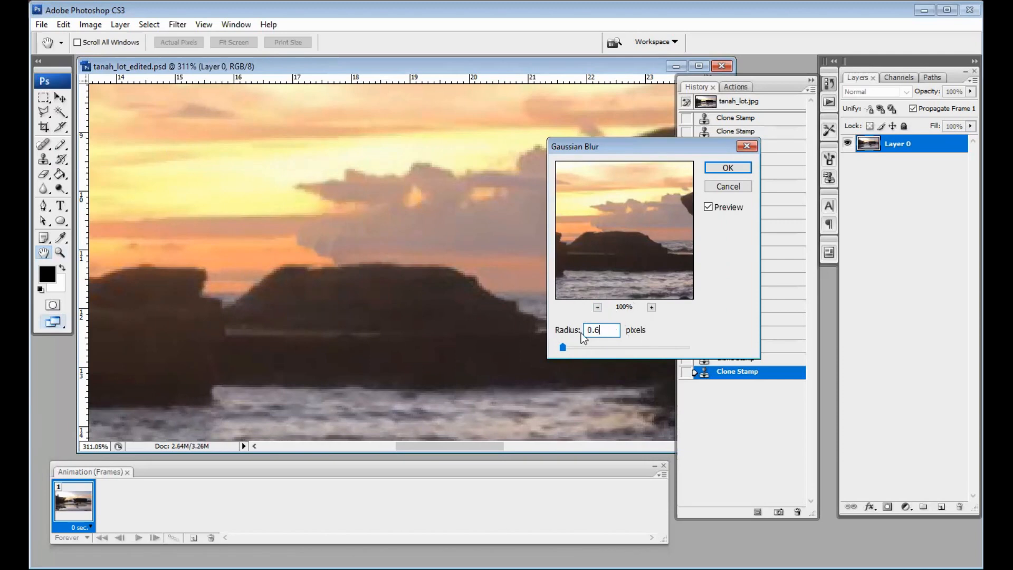
left_click(727, 168)
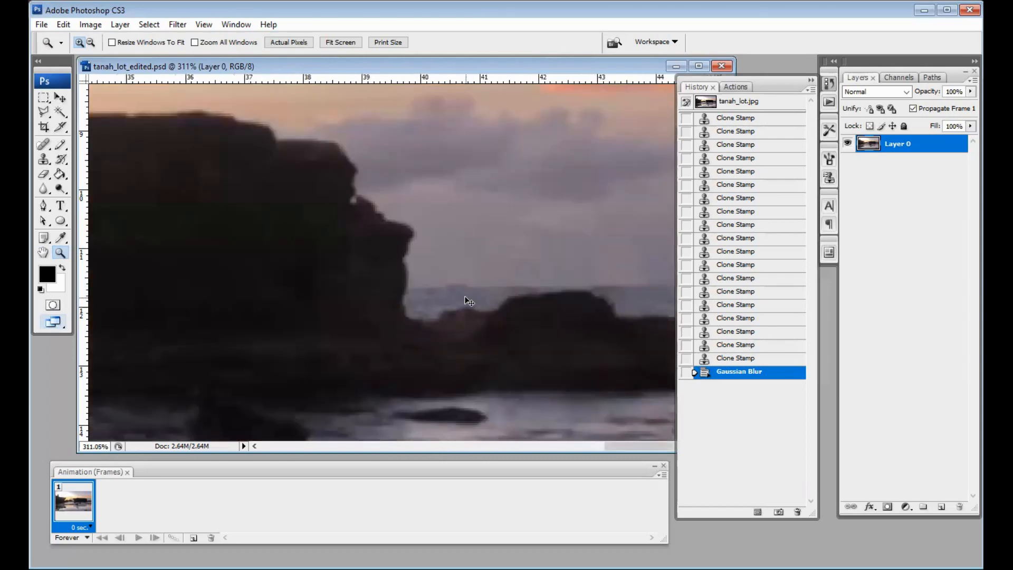
Fit the photo on screen, then zoom in on the lamp pole on the left cliff
key("ctrl+0")
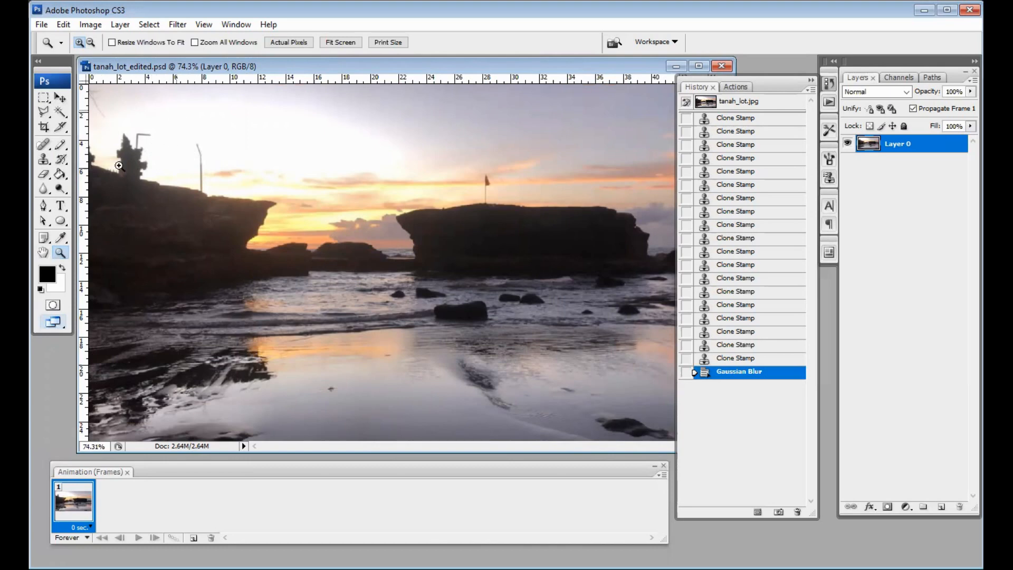
left_click_drag(177, 110, 118, 166)
left_click(45, 161)
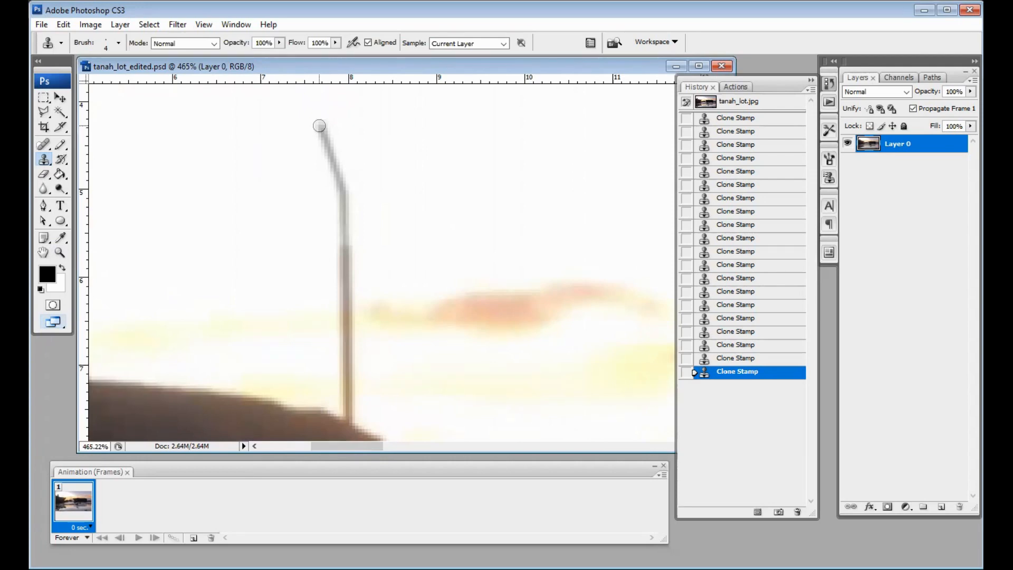
Clone sky down over the left-cliff lamp pole from top to base, then fit the photo on screen
left_click_drag(319, 126, 364, 414)
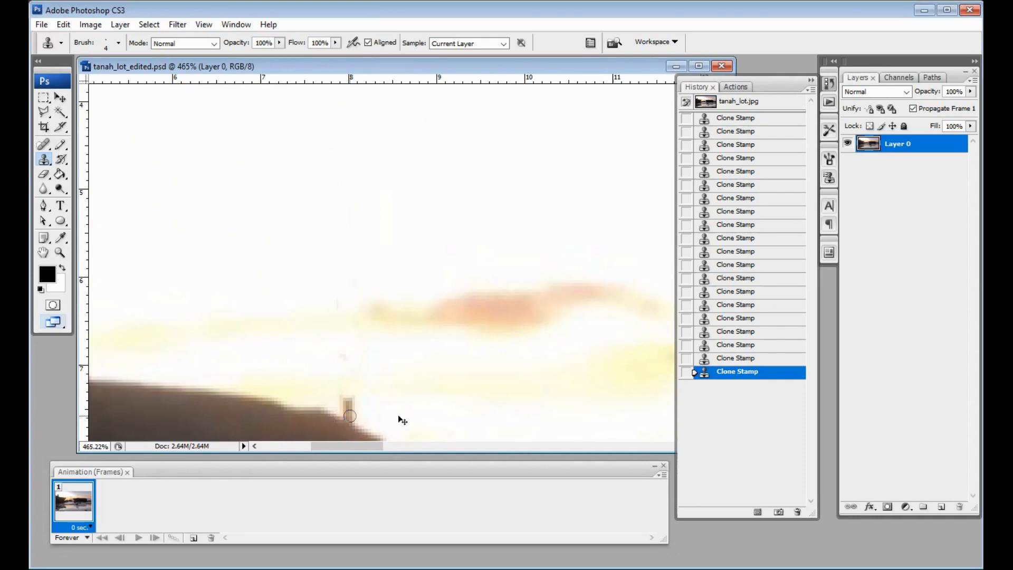
key("ctrl+0")
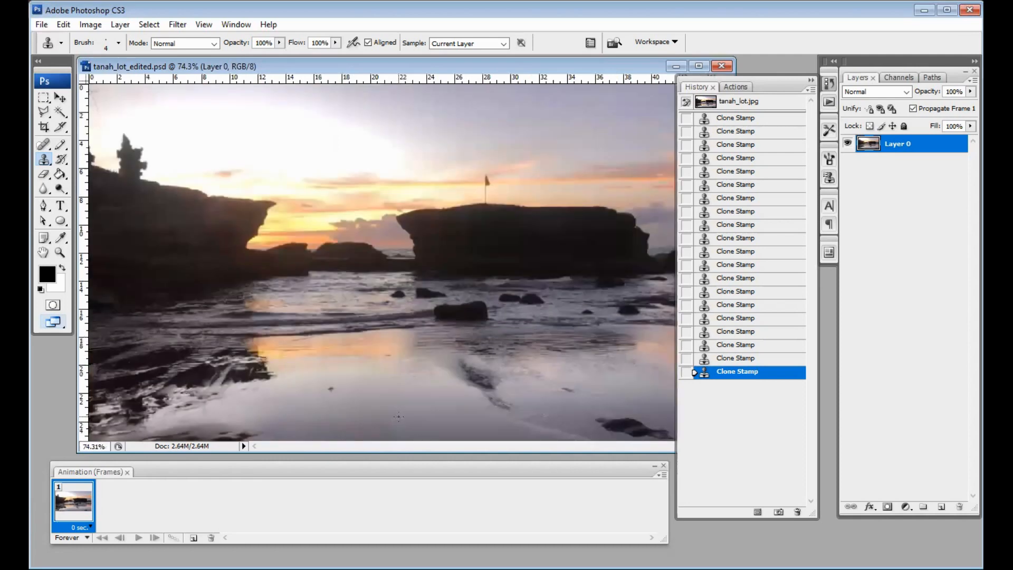